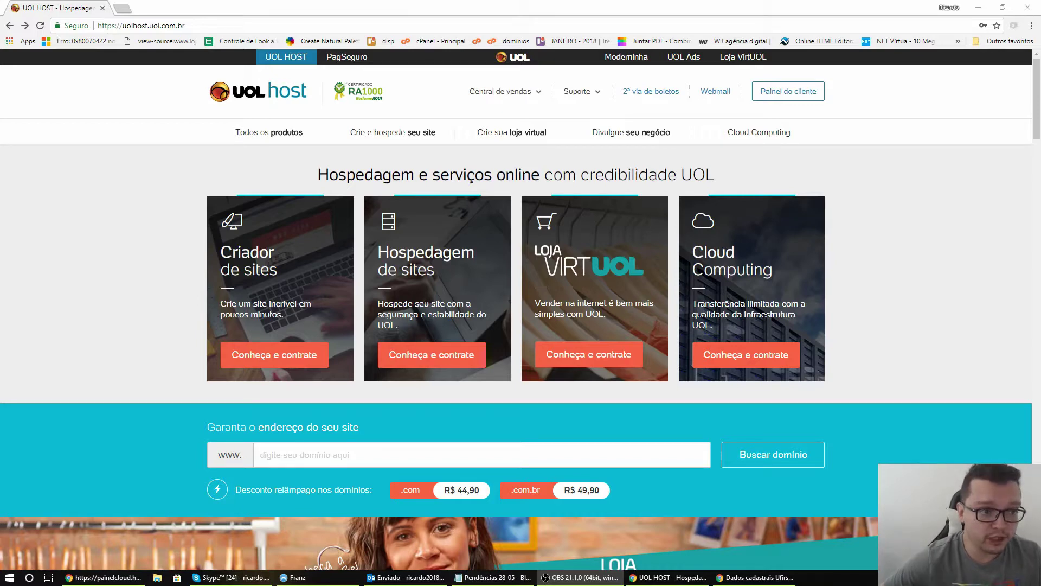
# Open the Cloud Computing product page and jump to its Intel Xeon pricing plans
pyautogui.click(241, 22)
pyautogui.click(133, 195)
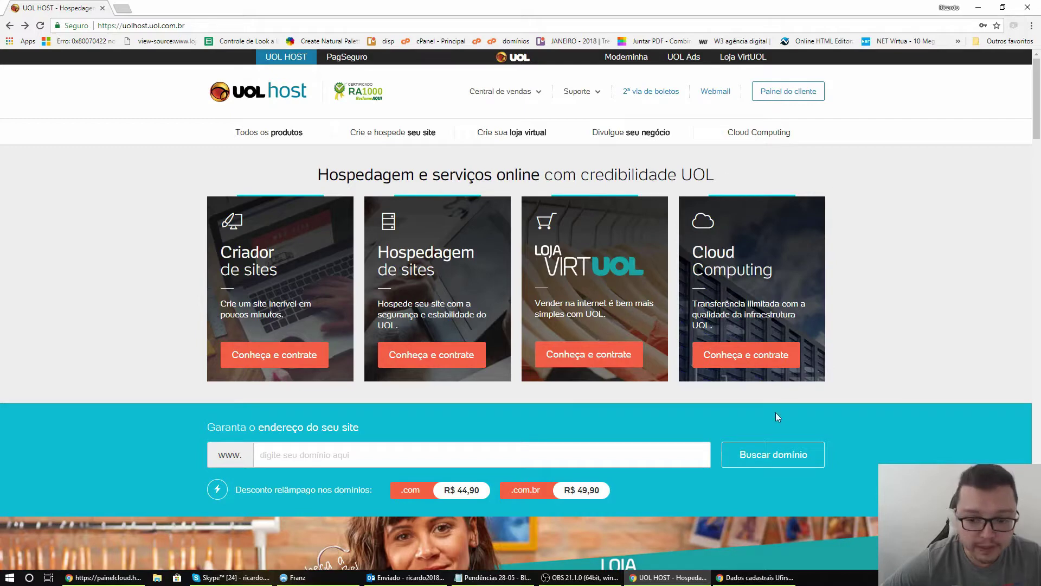
pyautogui.click(748, 362)
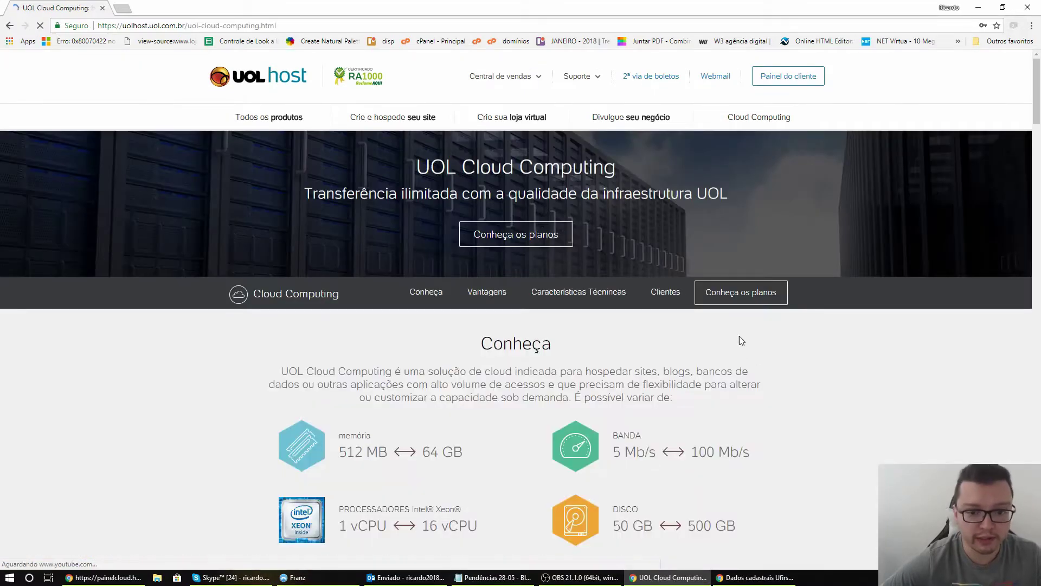
pyautogui.click(532, 252)
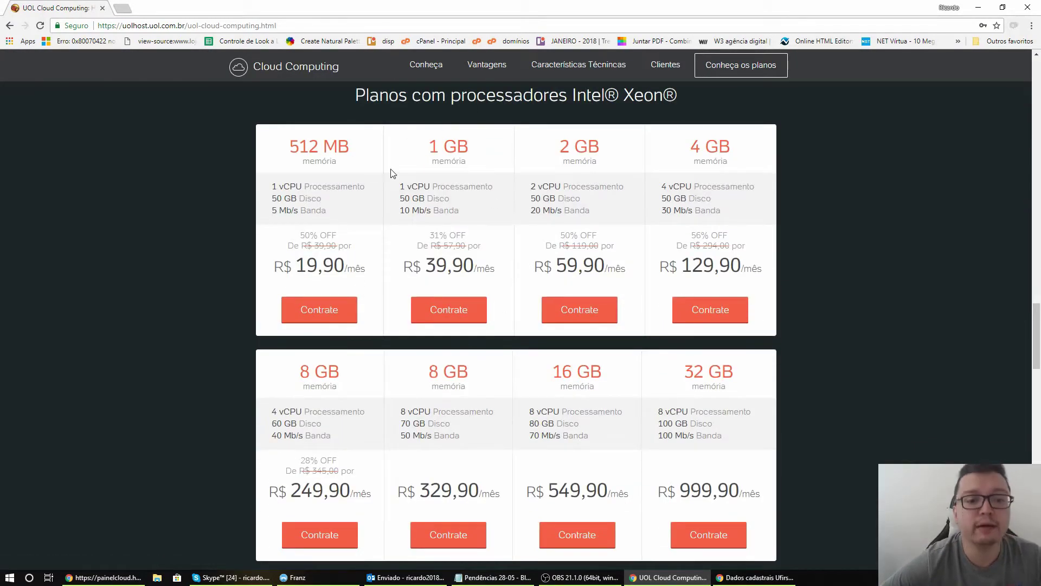
# Order the 1 GB plan with the Windows 2008 R2 64 Bits template, totalling R$ 57,80
pyautogui.click(451, 312)
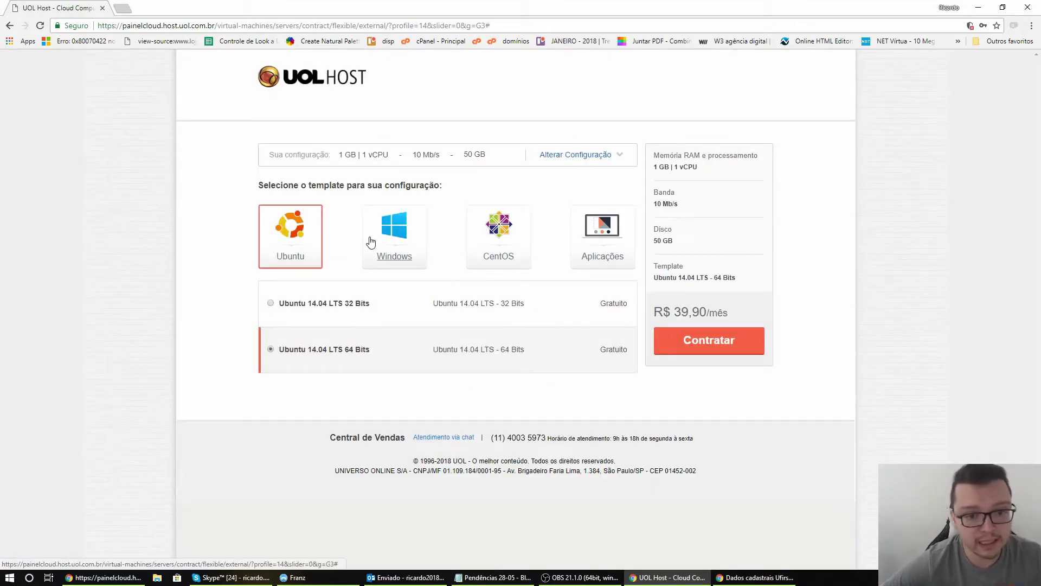
pyautogui.click(397, 237)
pyautogui.click(271, 304)
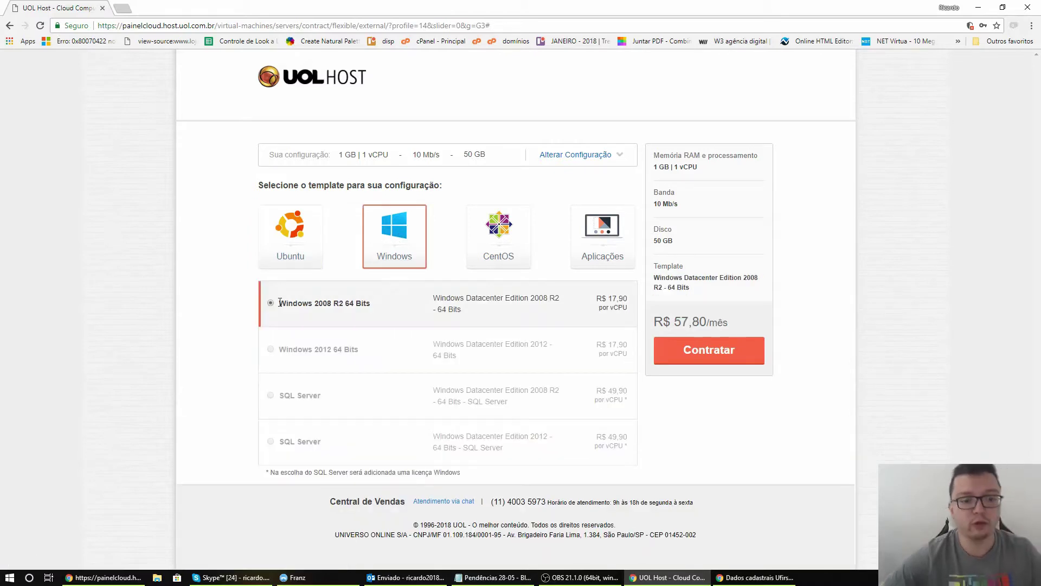
pyautogui.click(728, 358)
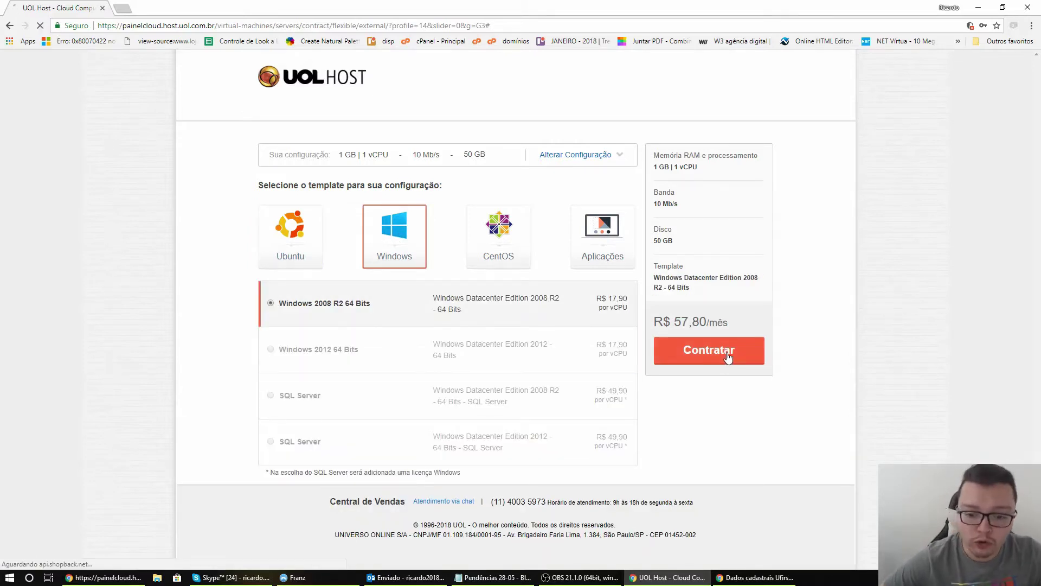
pyautogui.click(311, 226)
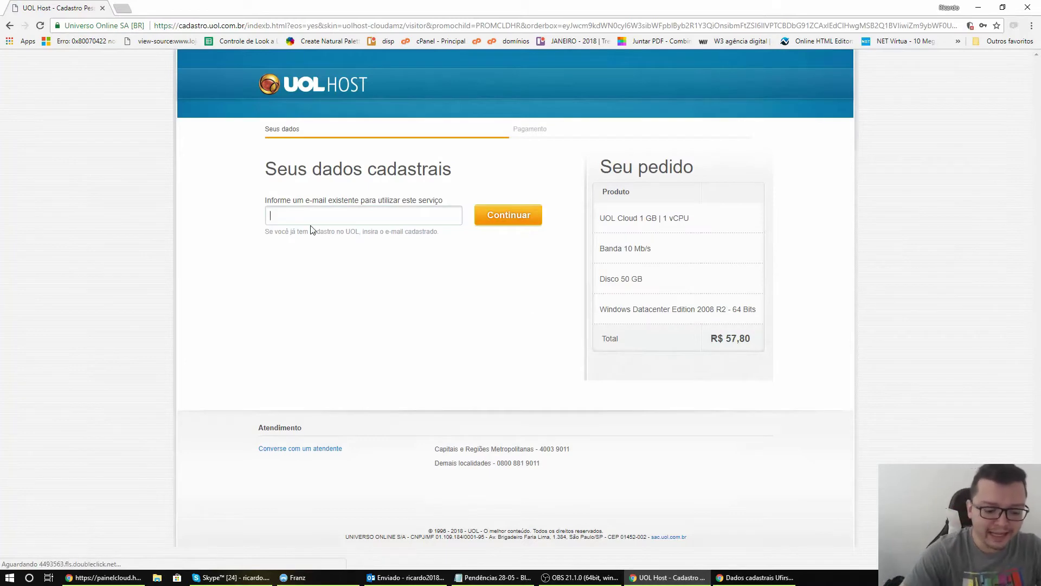
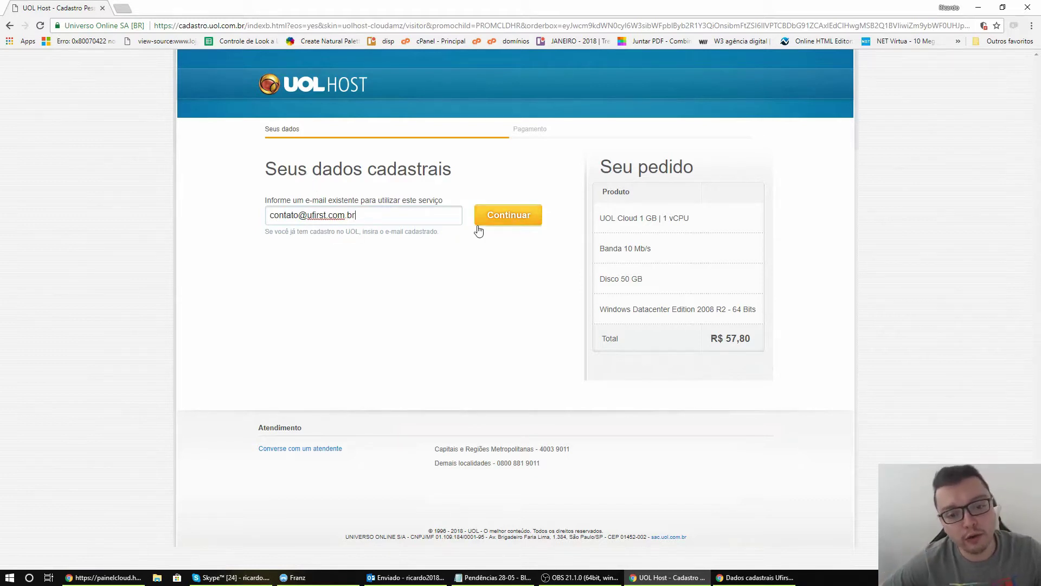
# Enter and confirm the account e-mail address, then type the account password
pyautogui.click(503, 213)
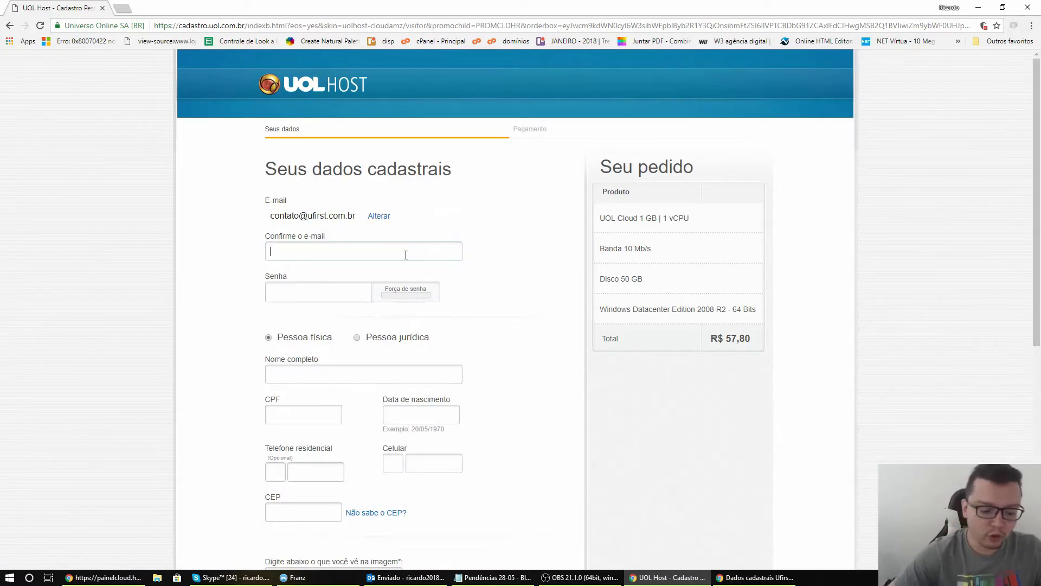
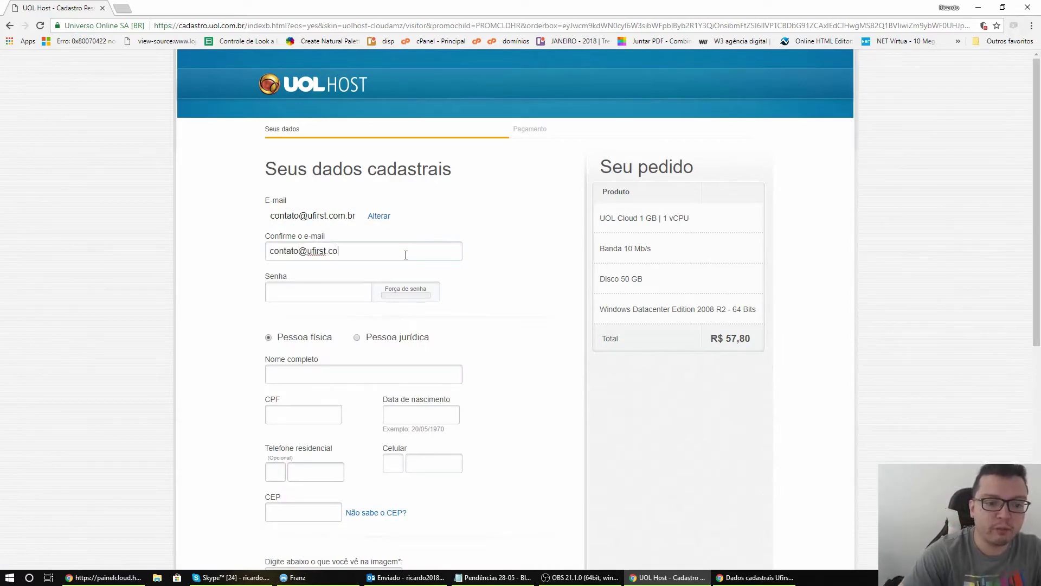
pyautogui.press('Tab')
pyautogui.write('a')
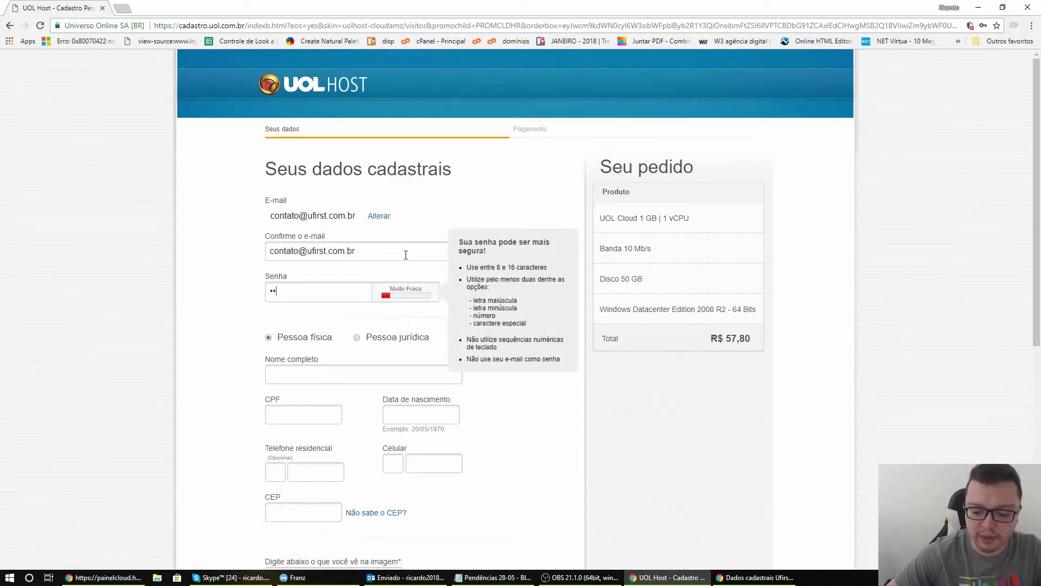
pyautogui.write('aaaaaaa')
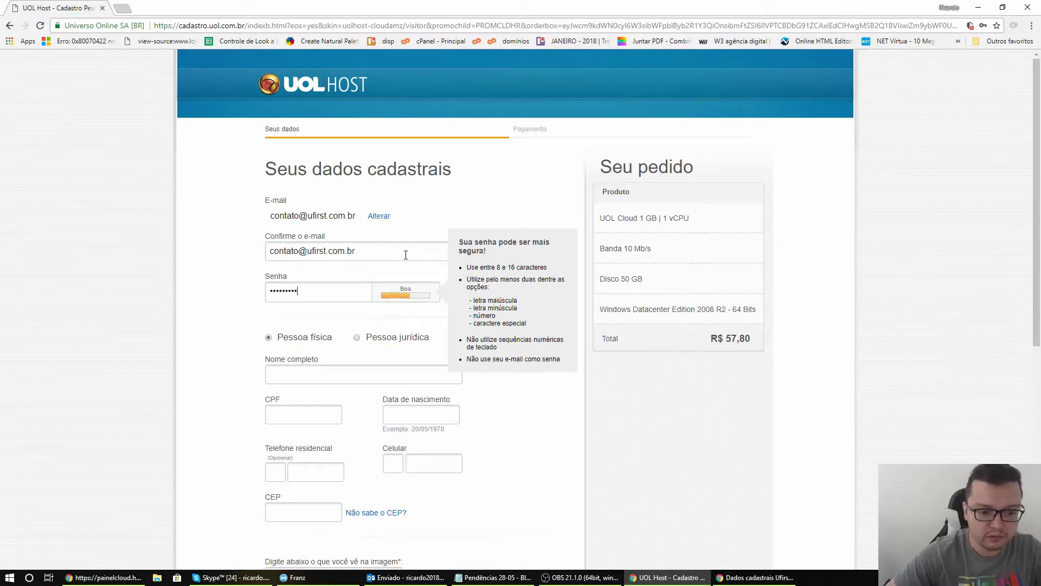
pyautogui.write('a')
pyautogui.click(343, 372)
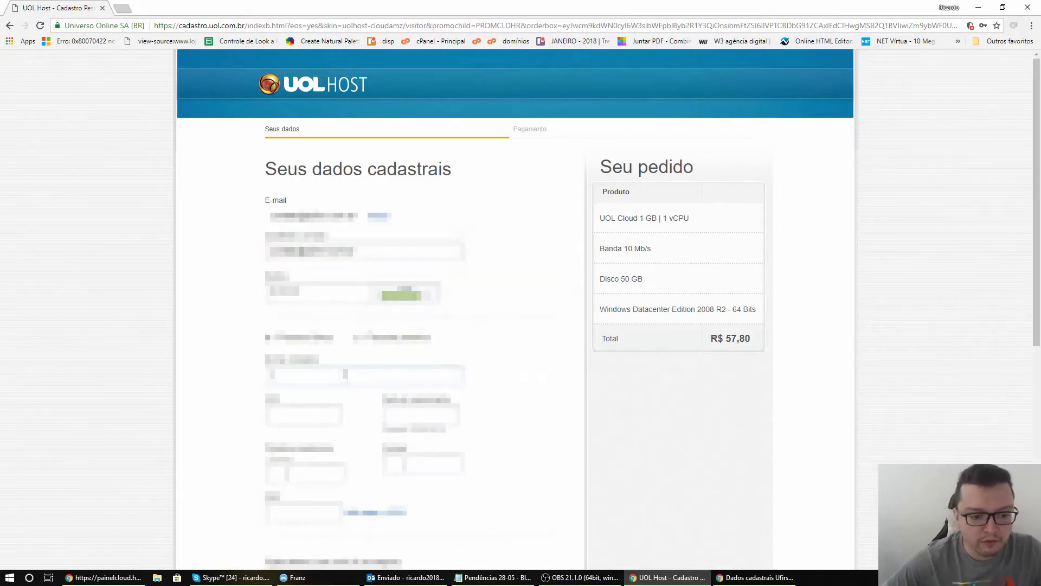
# Fill in the customer's full name and CPF number, correcting typos along the way
pyautogui.press('BackSpace')
pyautogui.press('BackSpace')
pyautogui.press('BackSpace')
pyautogui.press('BackSpace')
pyautogui.press('BackSpace')
pyautogui.press('BackSpace')
pyautogui.press('BackSpace')
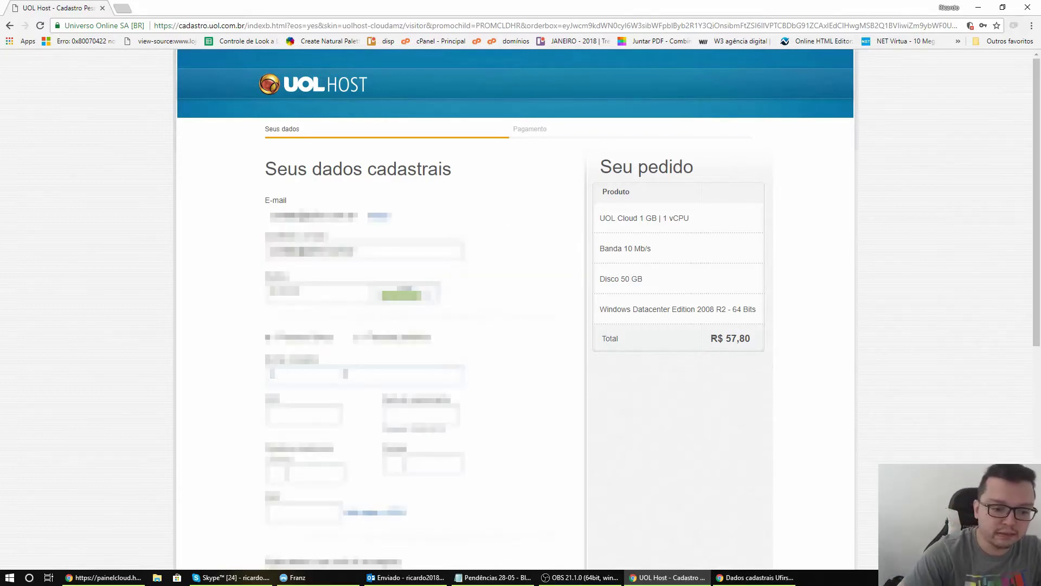
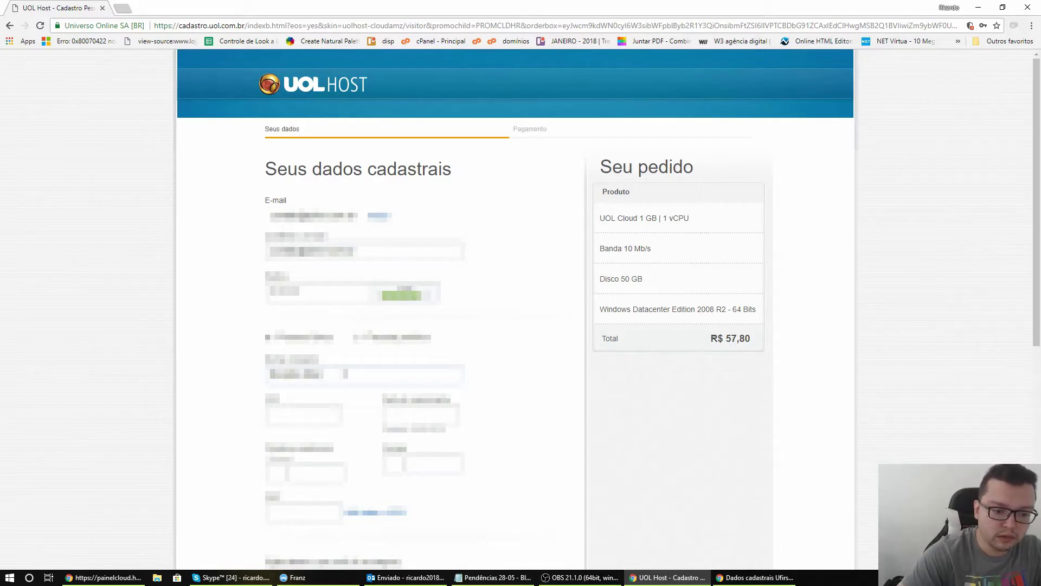
pyautogui.press('BackSpace')
pyautogui.press('BackSpace')
pyautogui.press('BackSpace')
pyautogui.press('BackSpace')
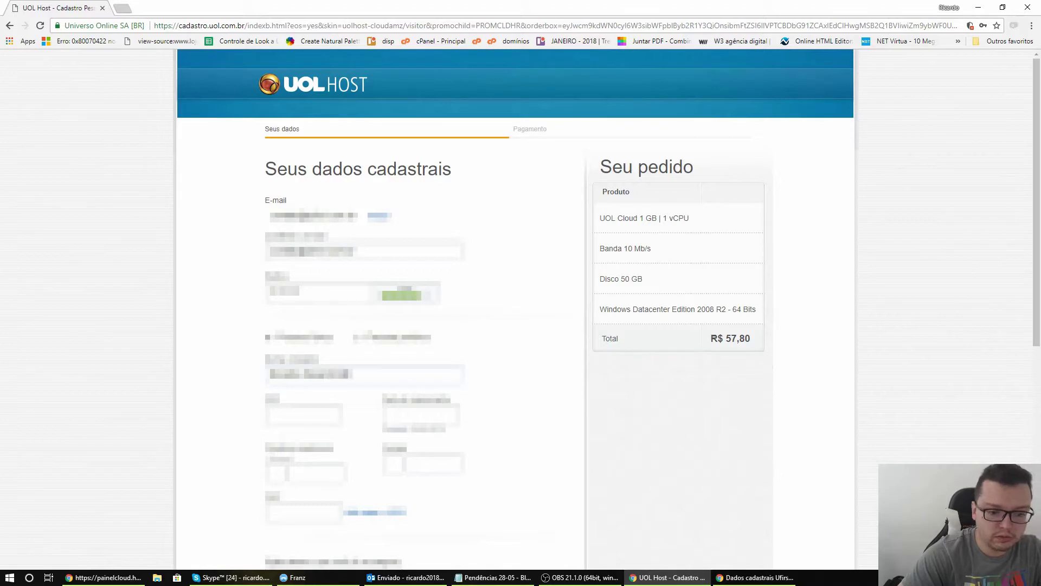
pyautogui.press('Tab')
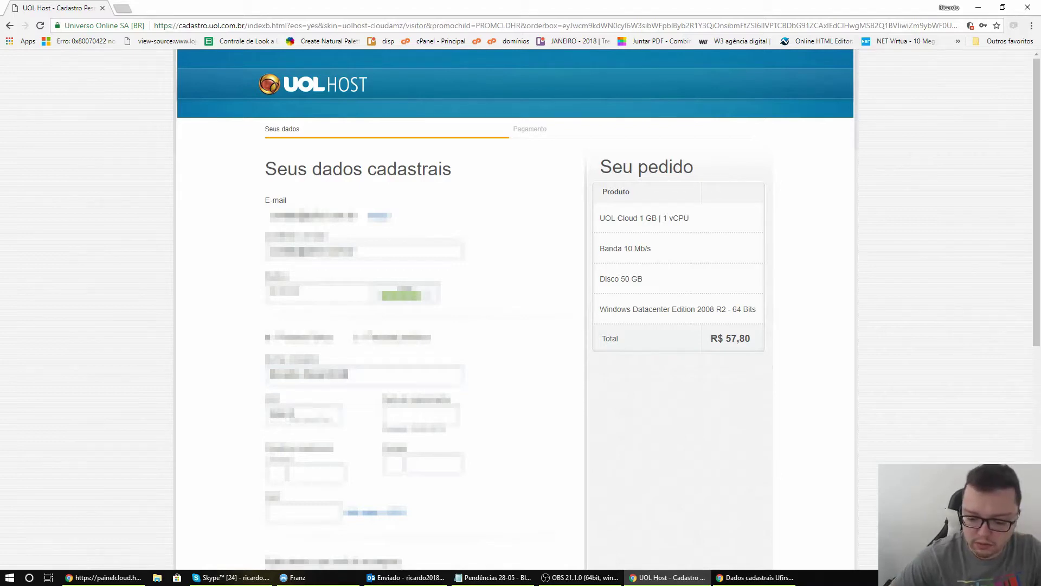
pyautogui.press('BackSpace')
pyautogui.press('BackSpace')
pyautogui.press('BackSpace')
pyautogui.press('BackSpace')
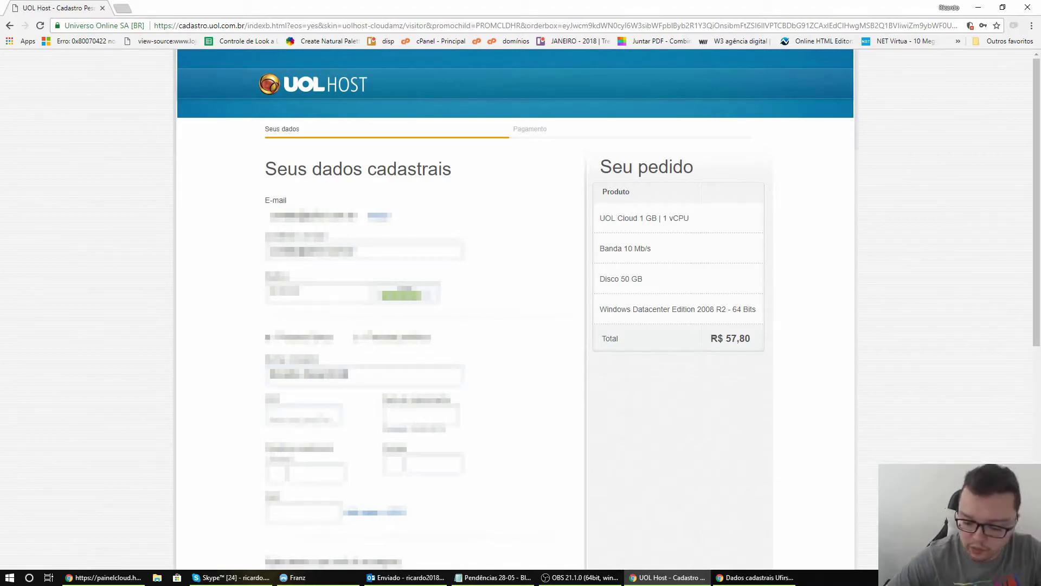
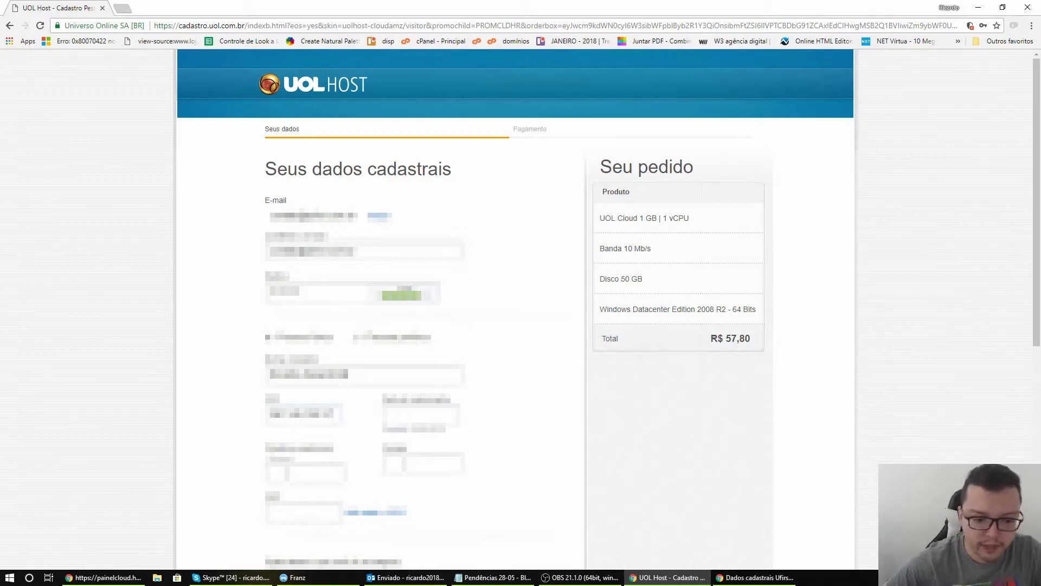
# Enter the date of birth, home phone and mobile phone numbers
pyautogui.click(431, 417)
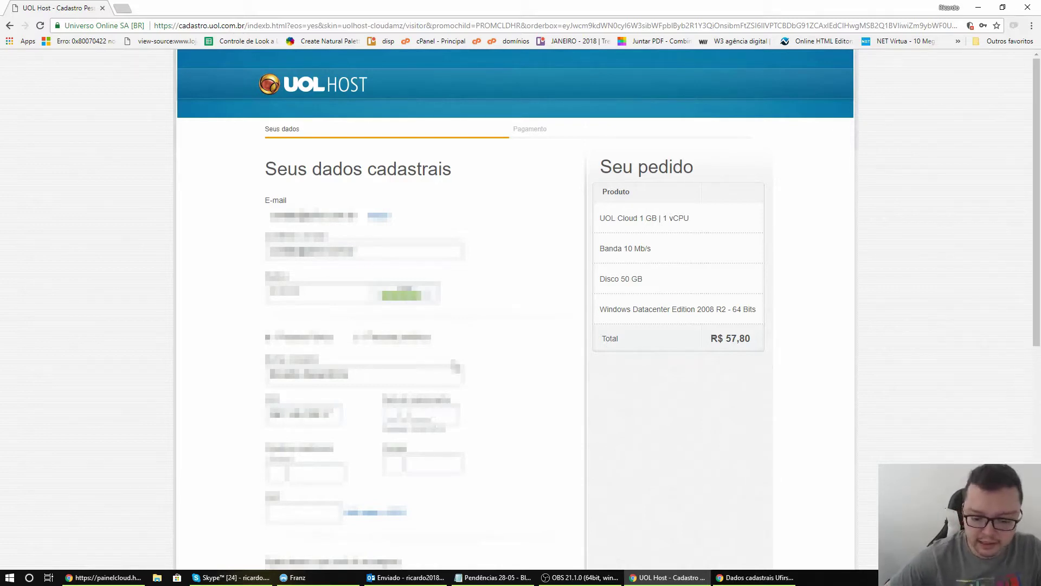
pyautogui.write('123')
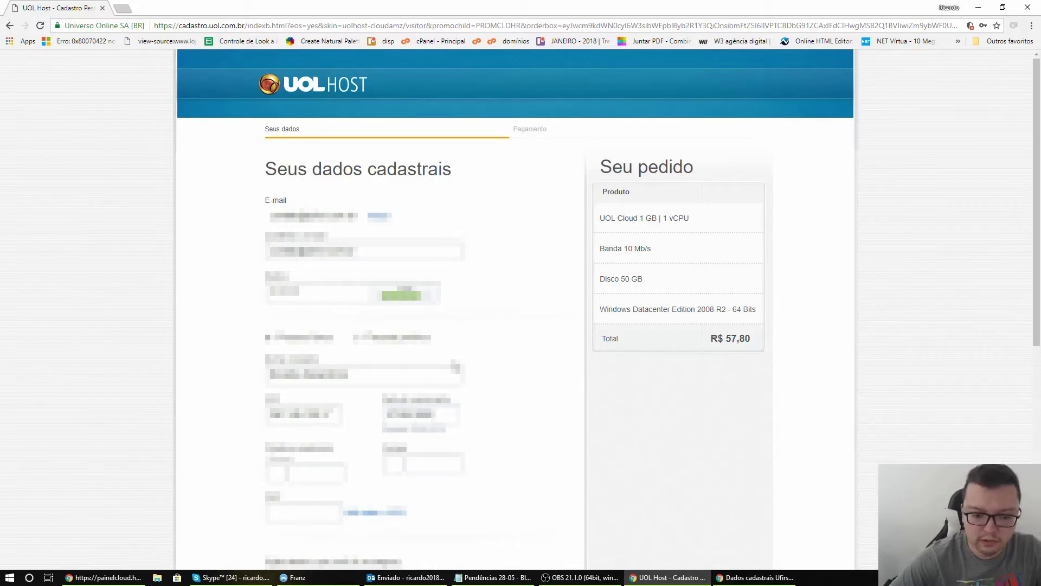
pyautogui.click(267, 473)
pyautogui.write('casa 1')
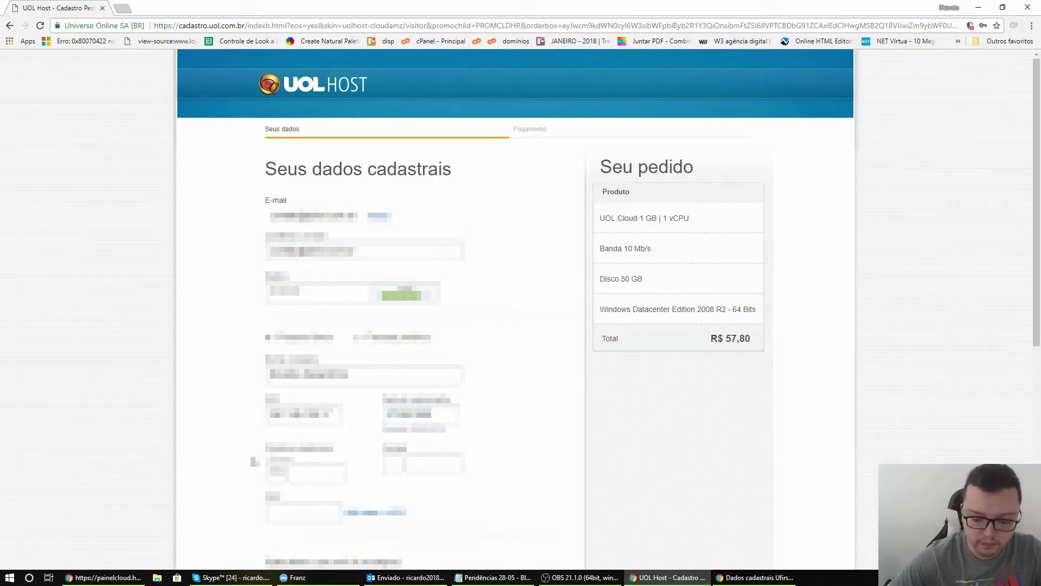
pyautogui.write('23')
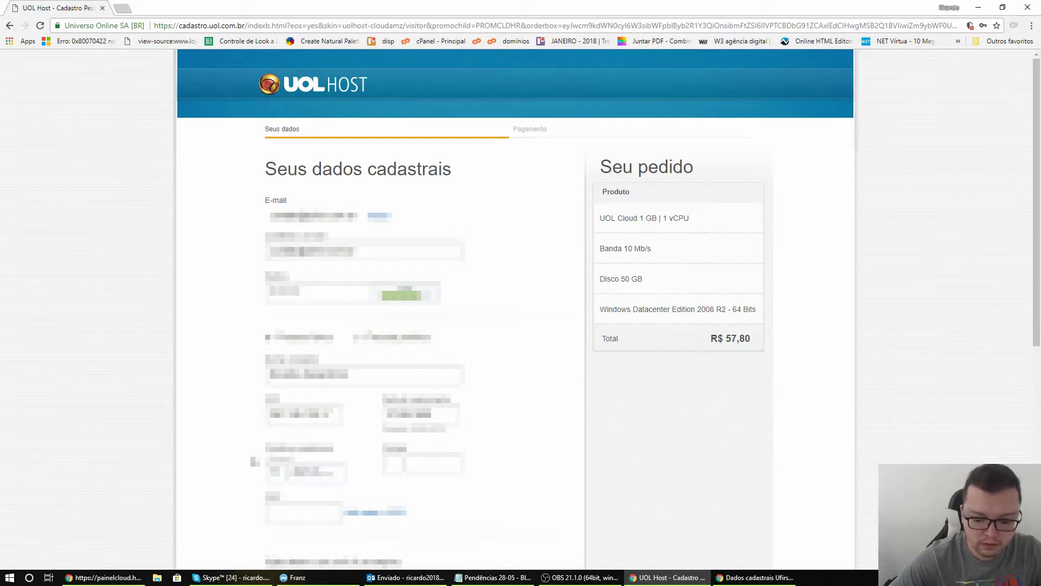
pyautogui.write('4')
pyautogui.press('Tab')
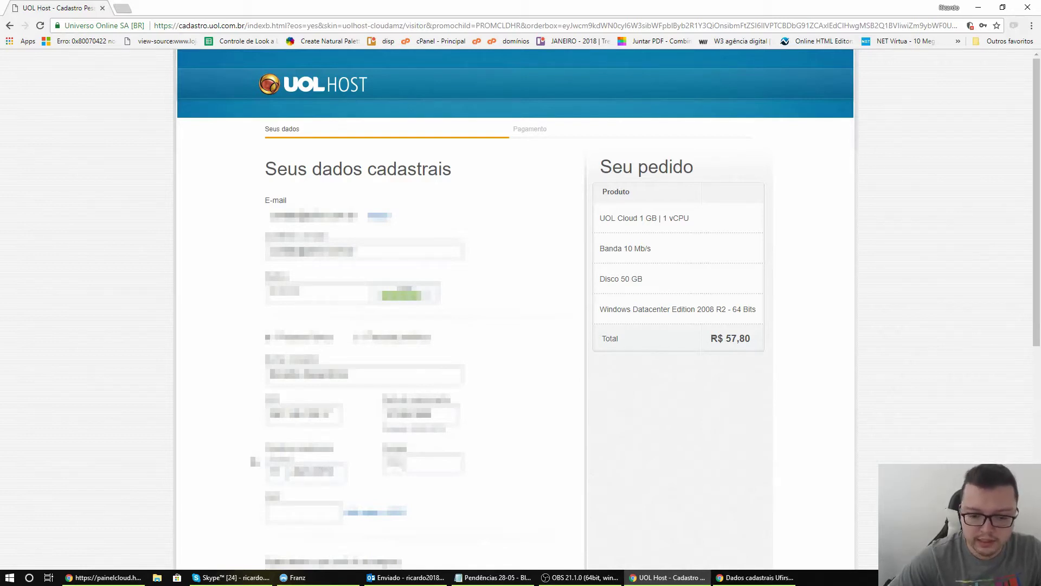
pyautogui.write('1234567')
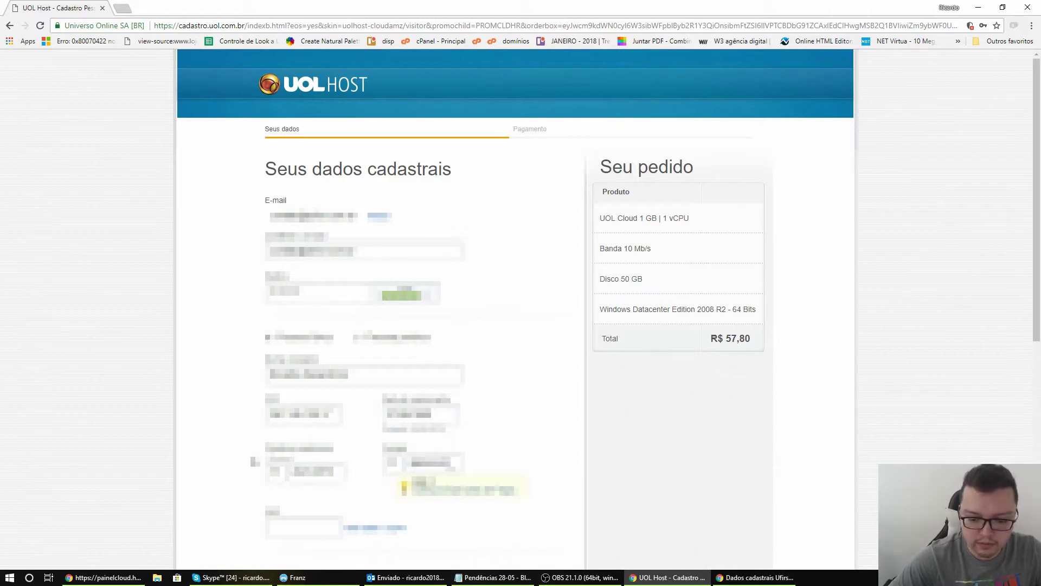
# Fill in the postal code and the following address fields
pyautogui.click(286, 532)
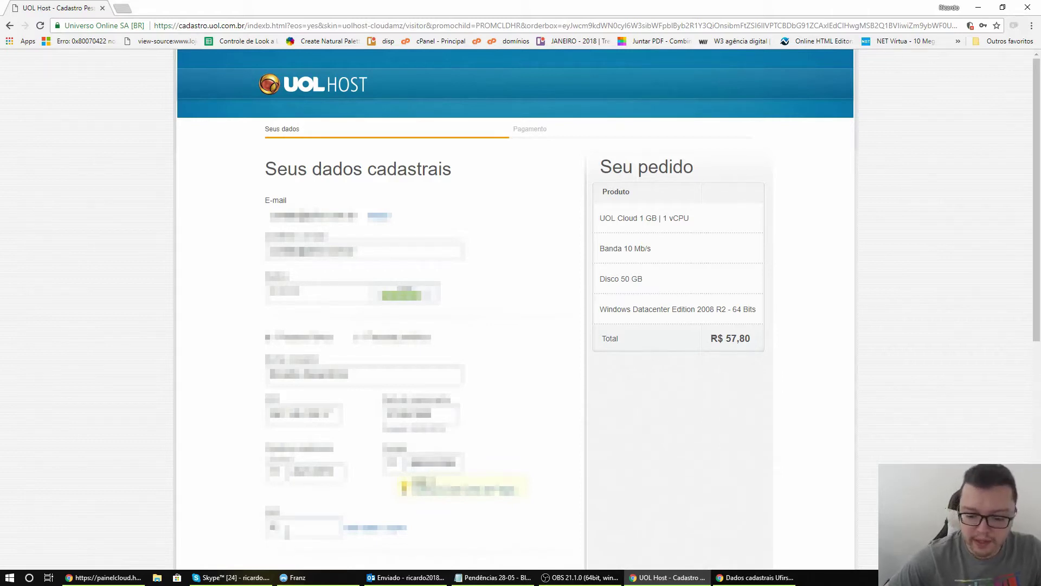
pyautogui.write('12345')
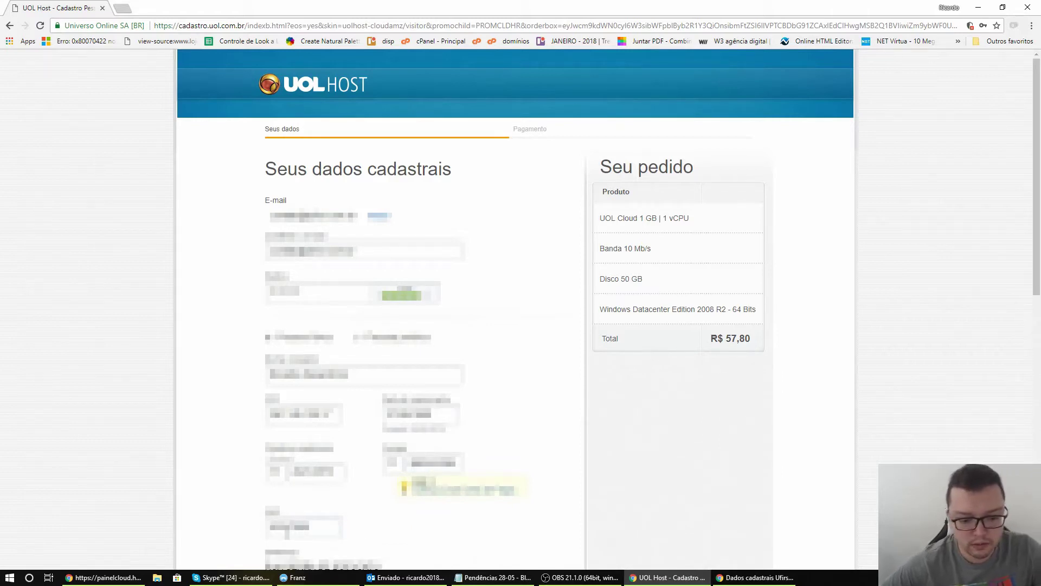
pyautogui.scroll(-3, 287, 531)
pyautogui.write('123')
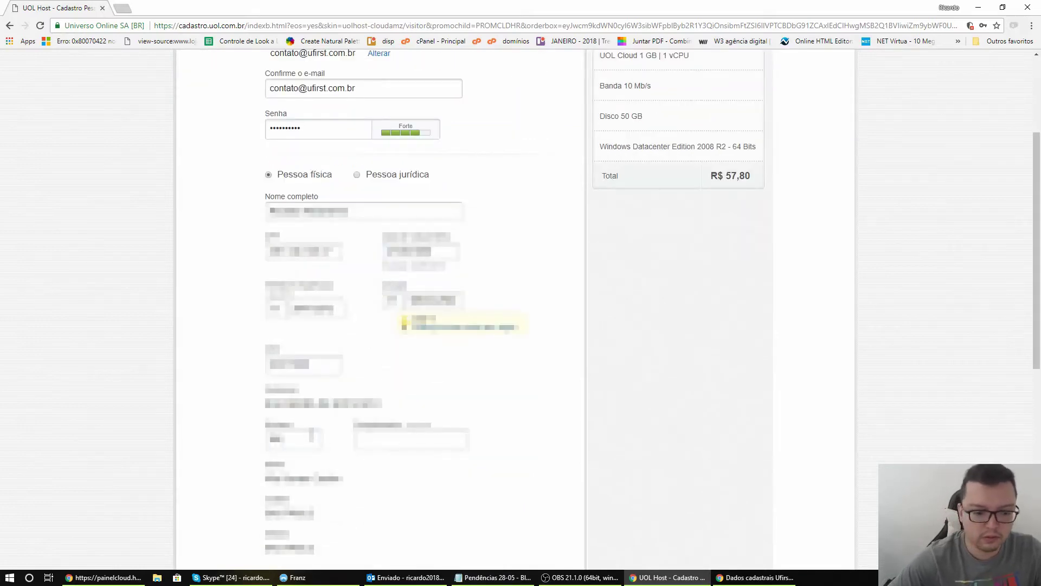
pyautogui.press('Tab')
pyautogui.write('12345')
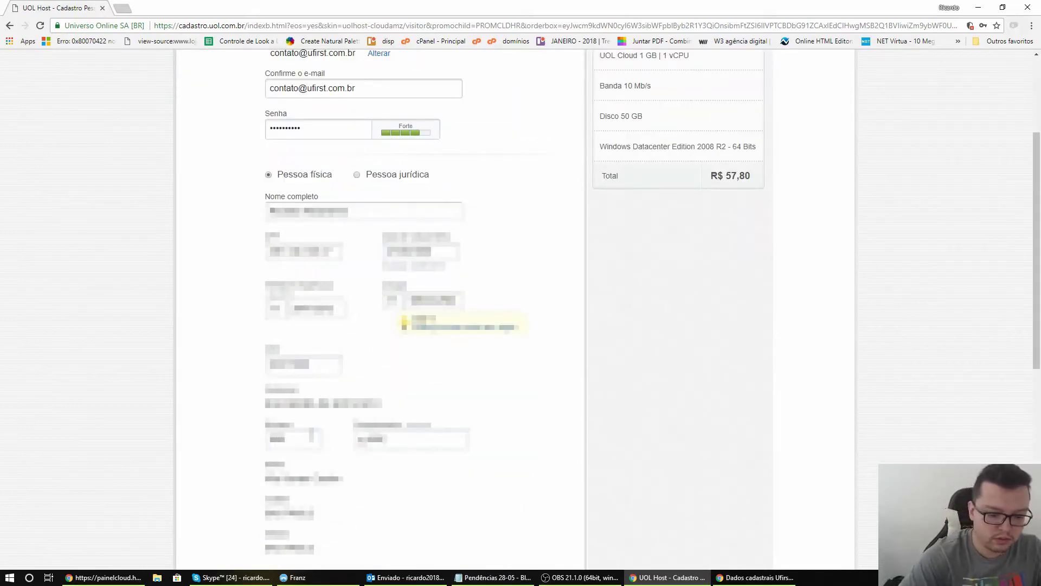
# Solve the captcha at the bottom of the form and submit the registration
pyautogui.scroll(-3, 312, 436)
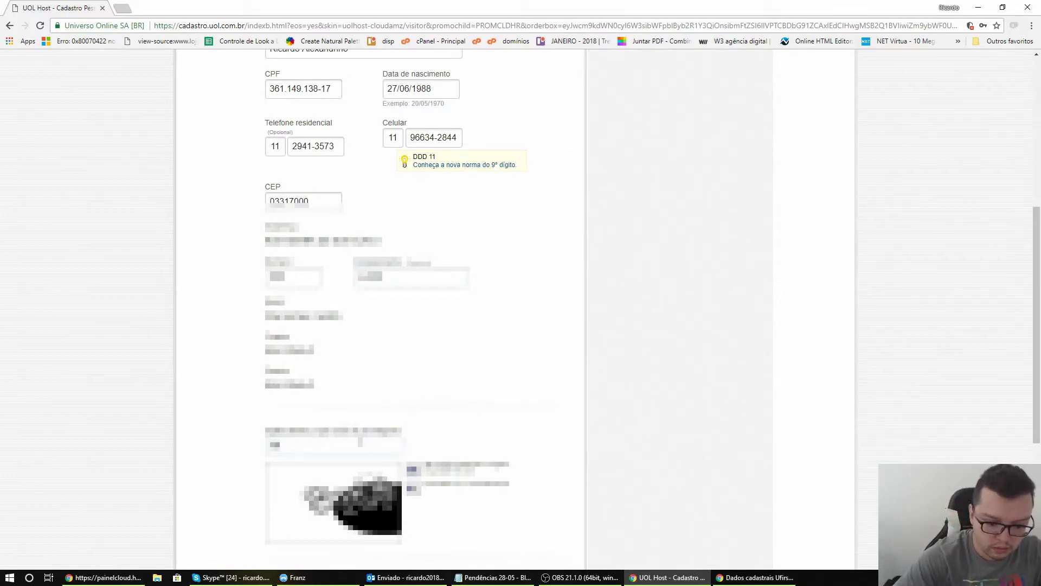
pyautogui.scroll(-3, 361, 418)
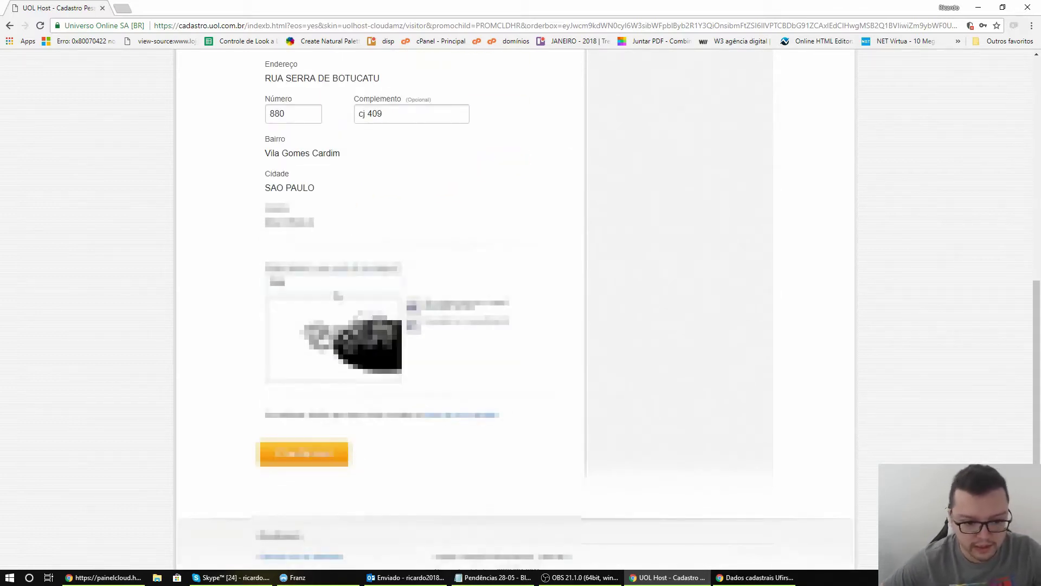
pyautogui.moveTo(318, 278); pyautogui.dragTo(196, 276)
pyautogui.press('BackSpace')
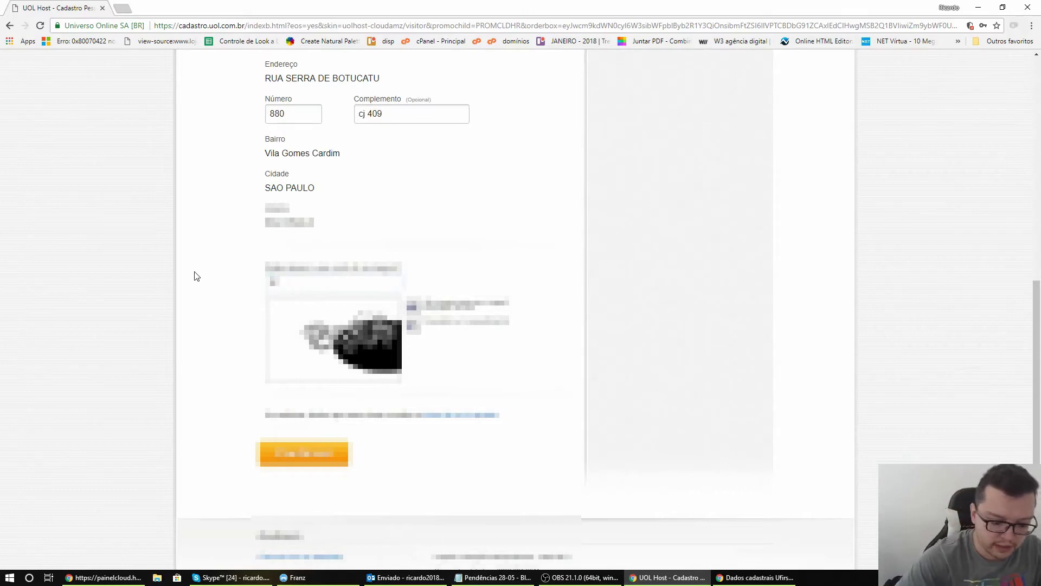
pyautogui.write('abcd')
pyautogui.click(304, 453)
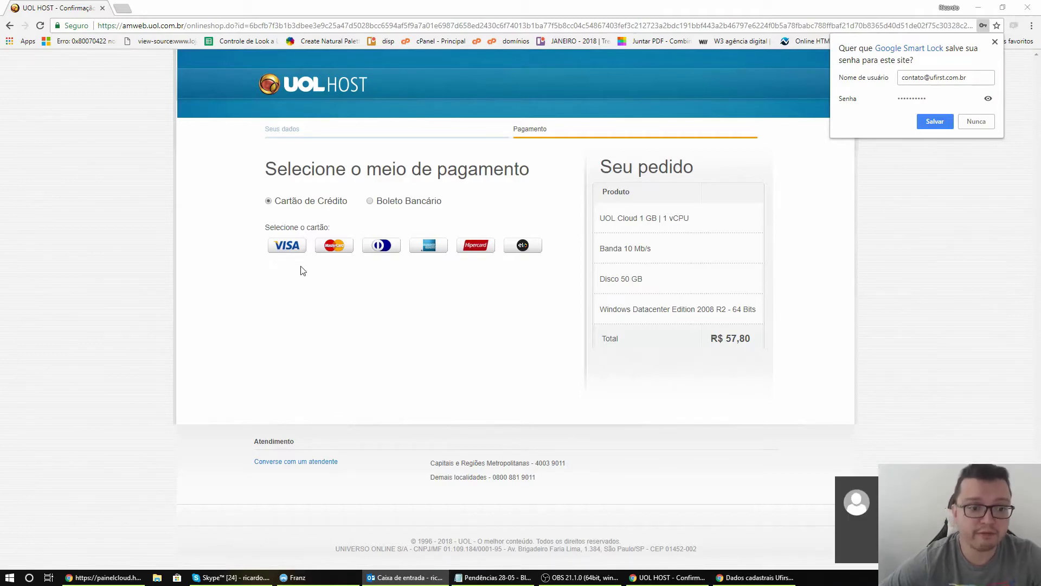
# Pay by MasterCard credit card, entering the card number and choosing expiry month and year
pyautogui.click(288, 250)
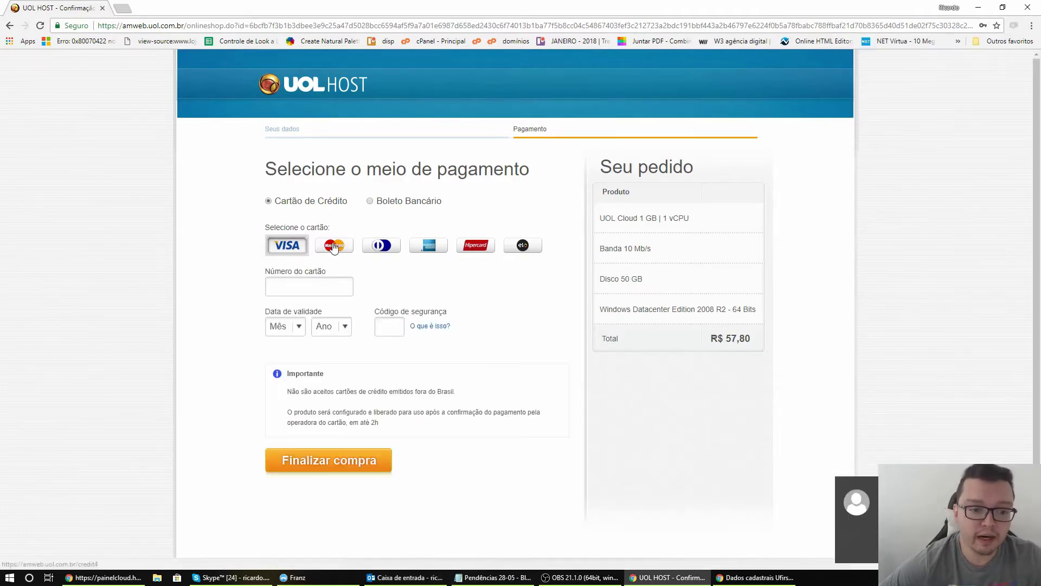
pyautogui.click(333, 248)
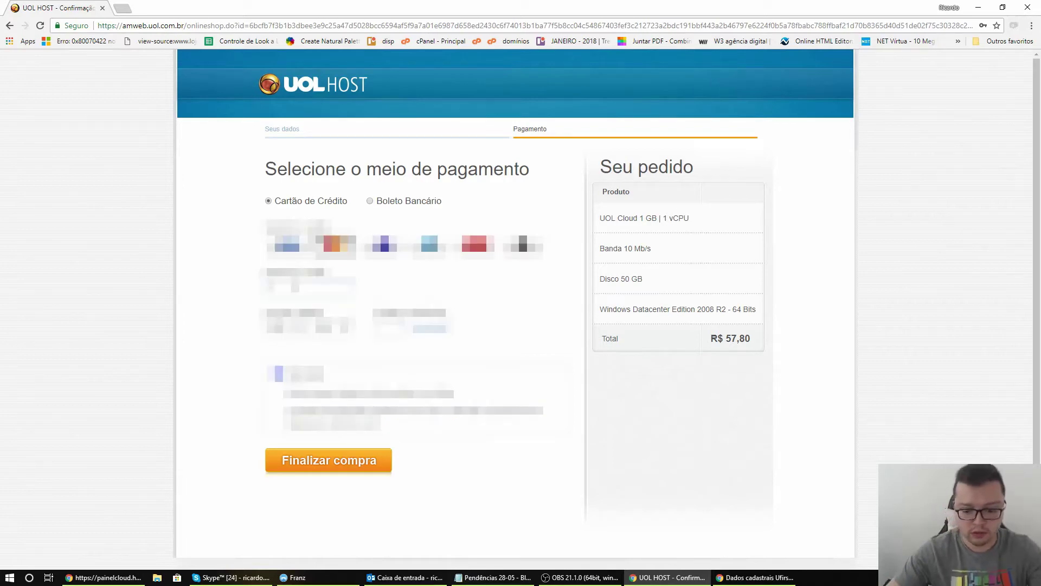
pyautogui.write('5123')
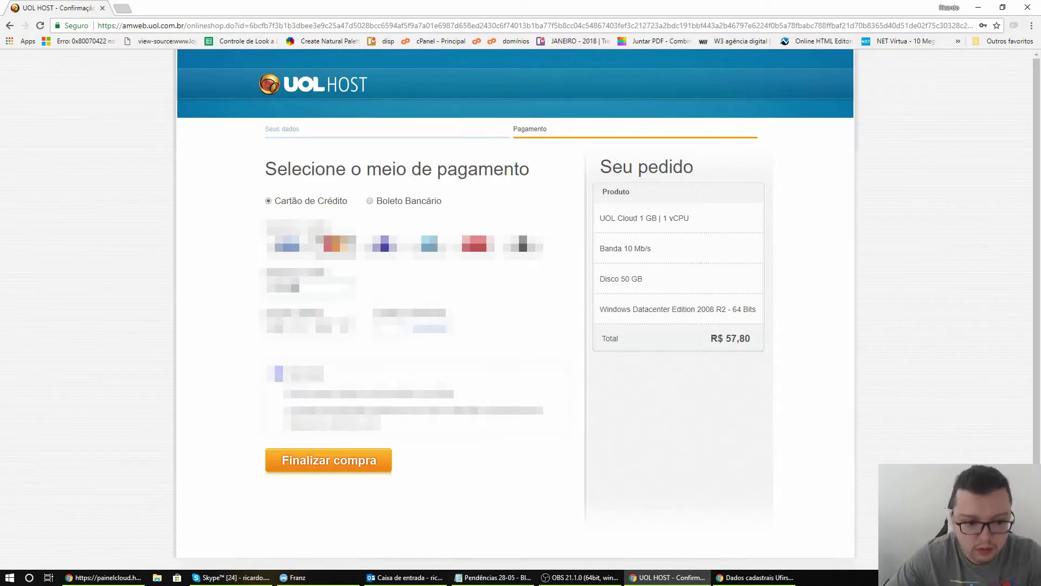
pyautogui.write('456789')
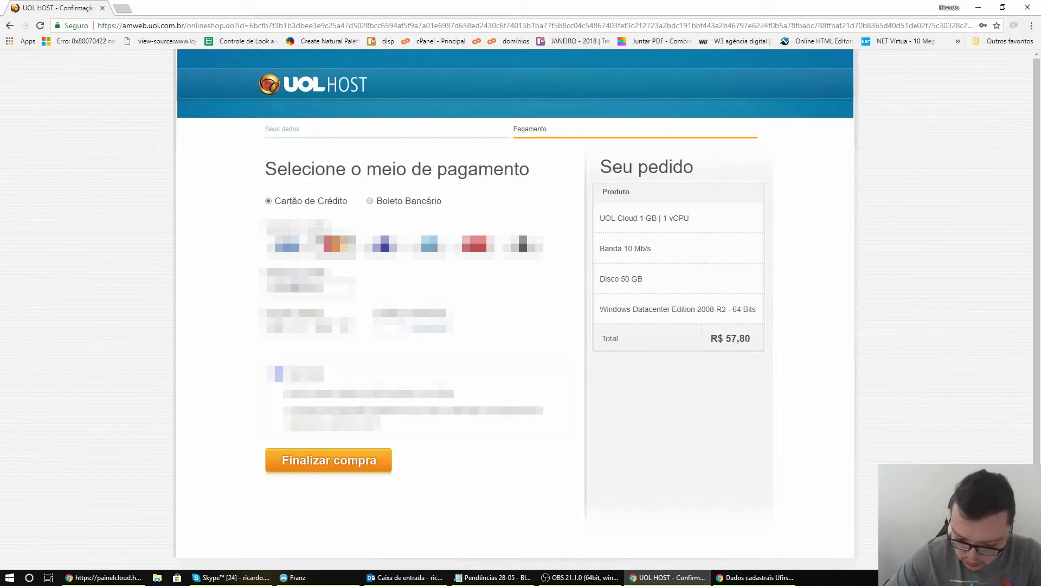
pyautogui.write('12')
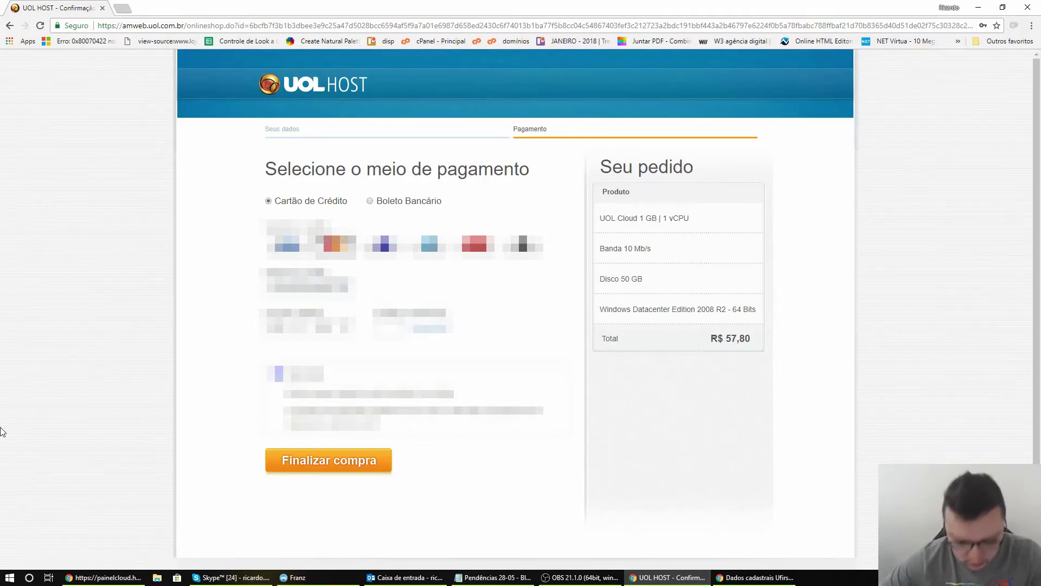
pyautogui.write('34')
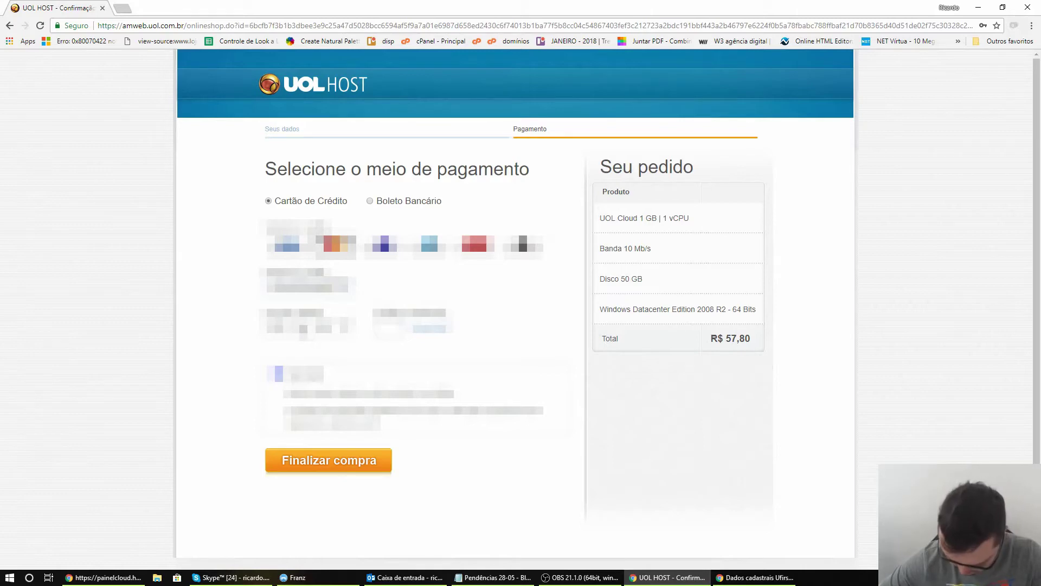
pyautogui.click(282, 325)
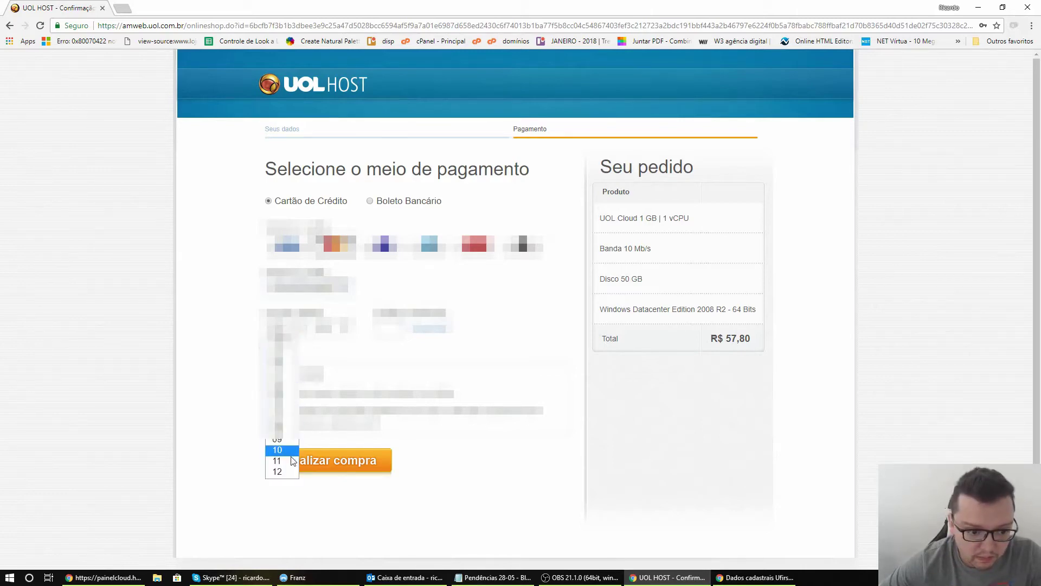
pyautogui.click(283, 417)
pyautogui.click(328, 325)
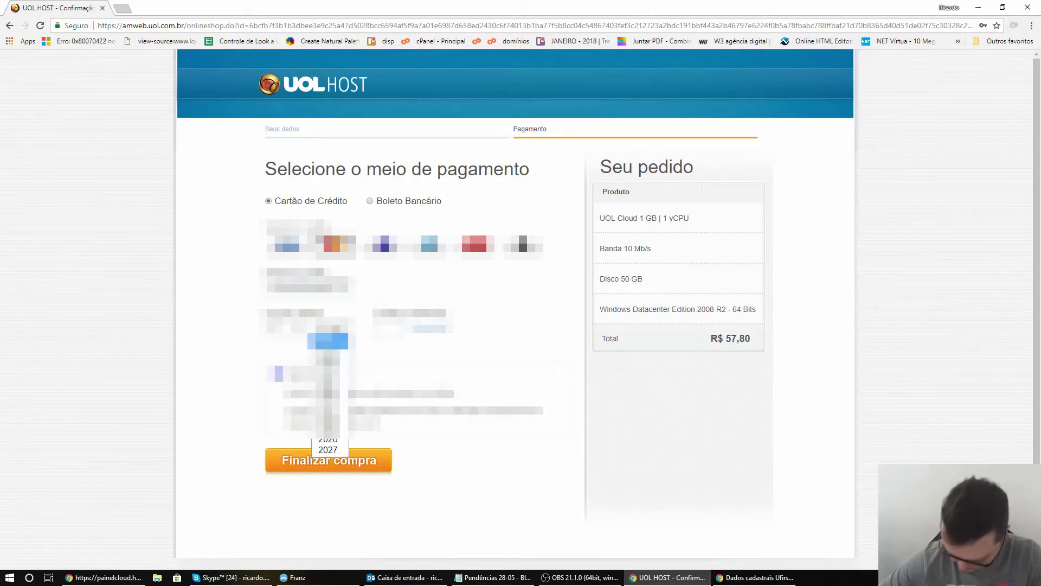
pyautogui.click(328, 417)
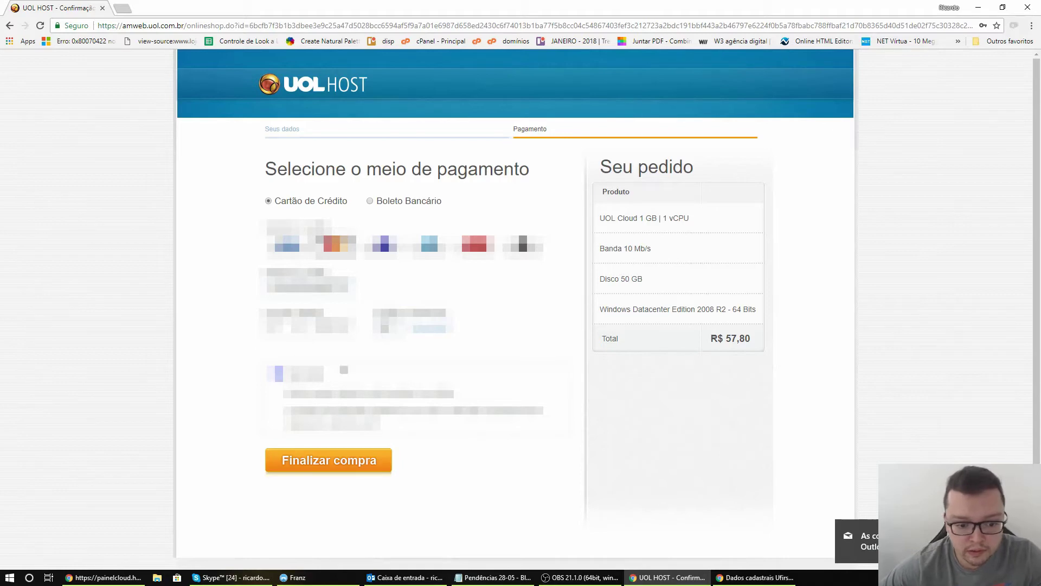
# Finalize the purchase, then maximize Outlook showing UOL's 'Confirmação de e-mail' message
pyautogui.click(340, 469)
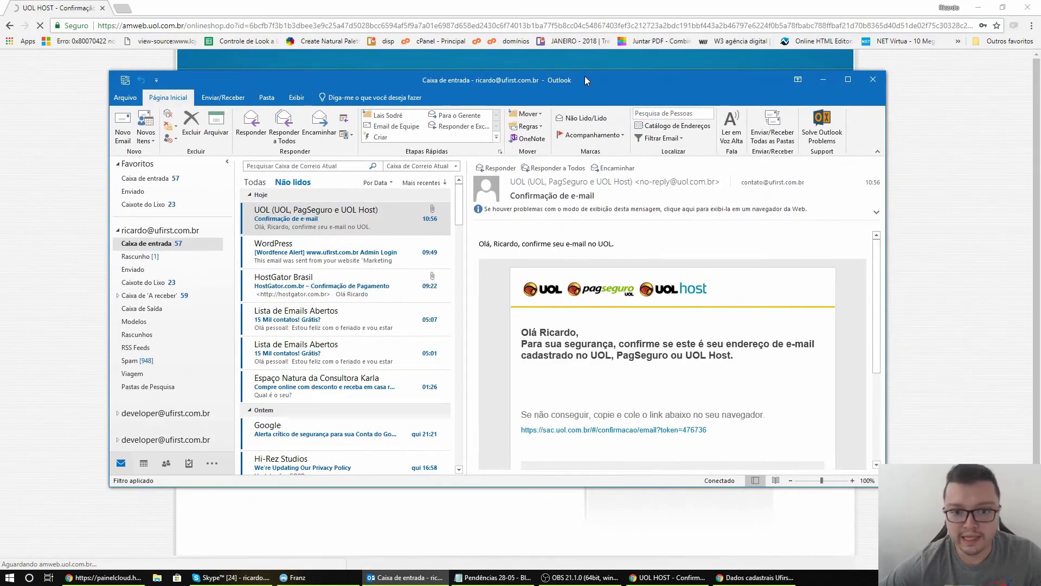
pyautogui.doubleClick(585, 76)
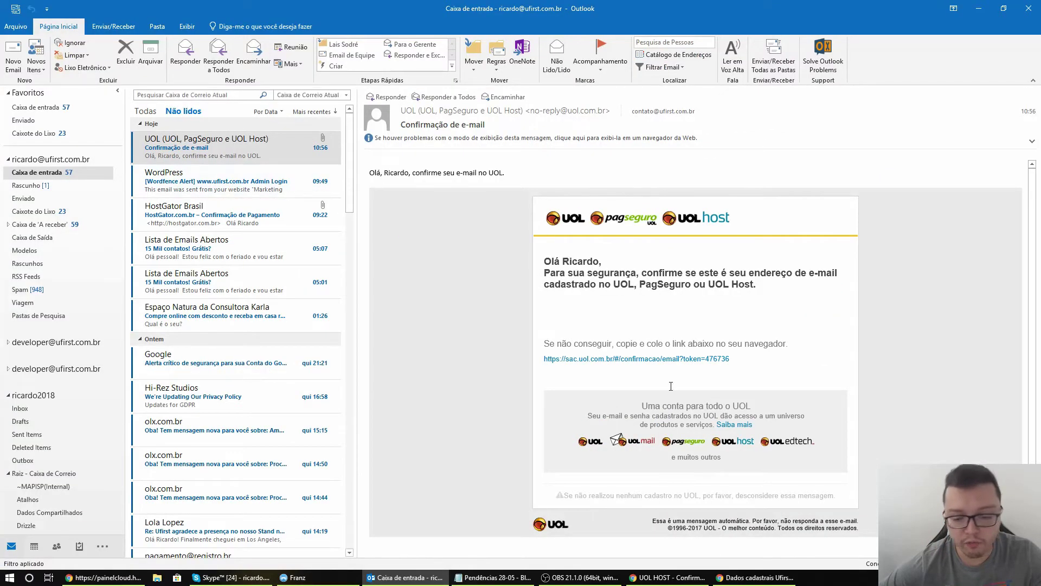
# Follow the sac.uol.com.br address confirmation link in UOL's e-mail
pyautogui.click(640, 360)
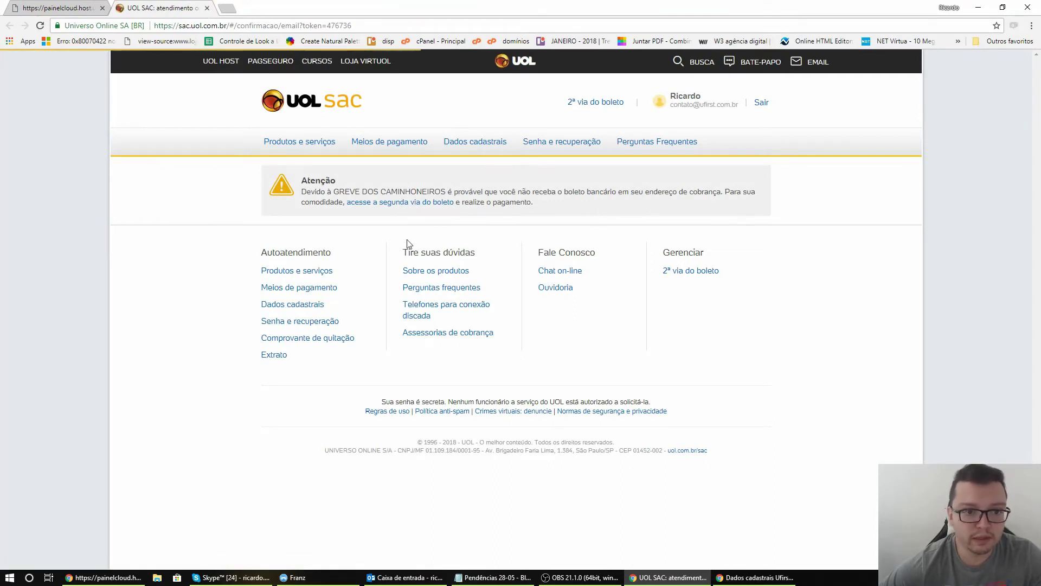
# Return to the purchase-success tab and enter the Painel do Cliente
pyautogui.click(55, 7)
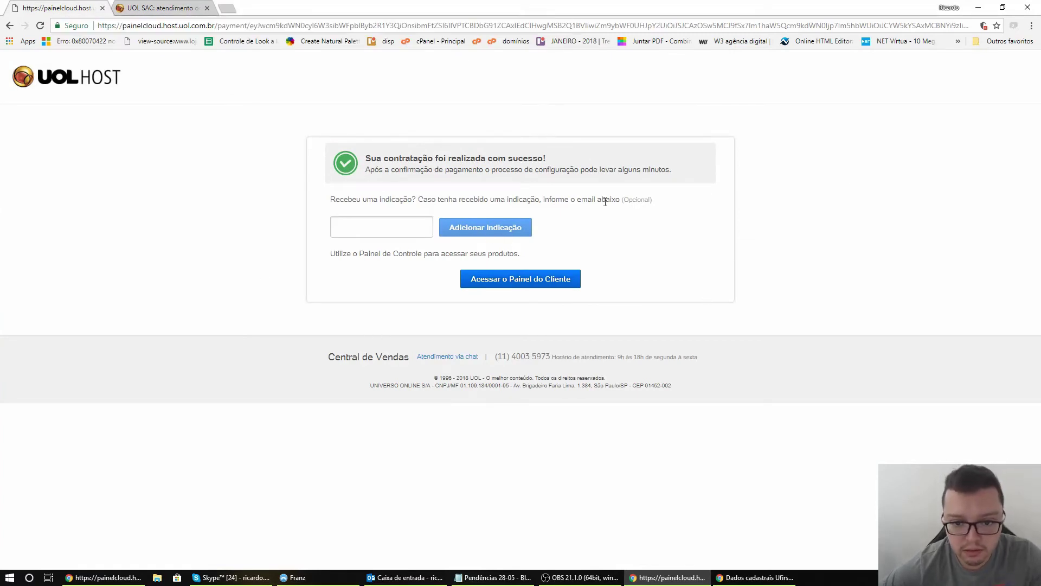
pyautogui.click(540, 285)
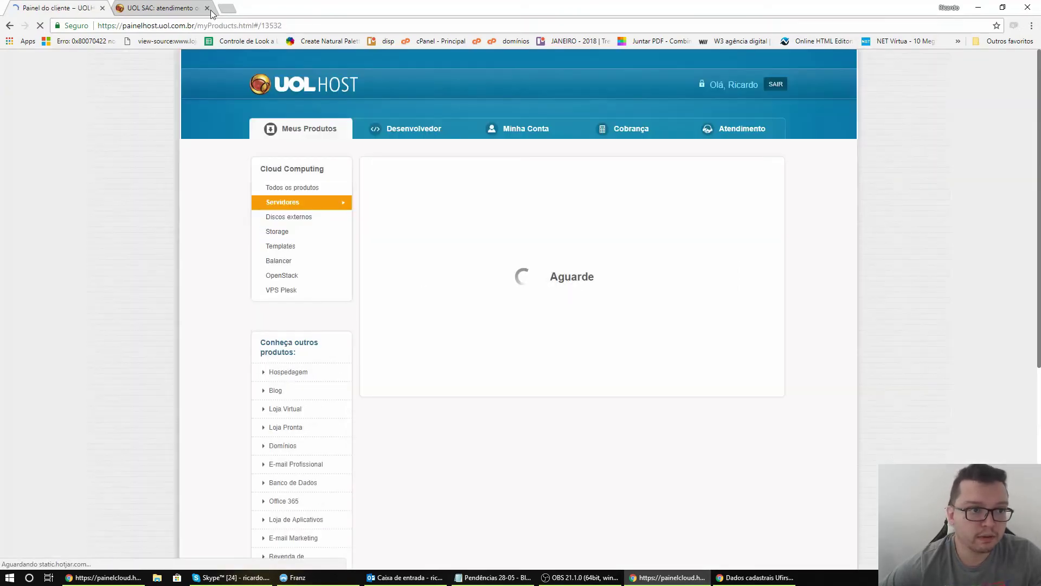
# Close the UOL SAC tab, request the SMS code, and submit the corrected verification code
pyautogui.click(207, 7)
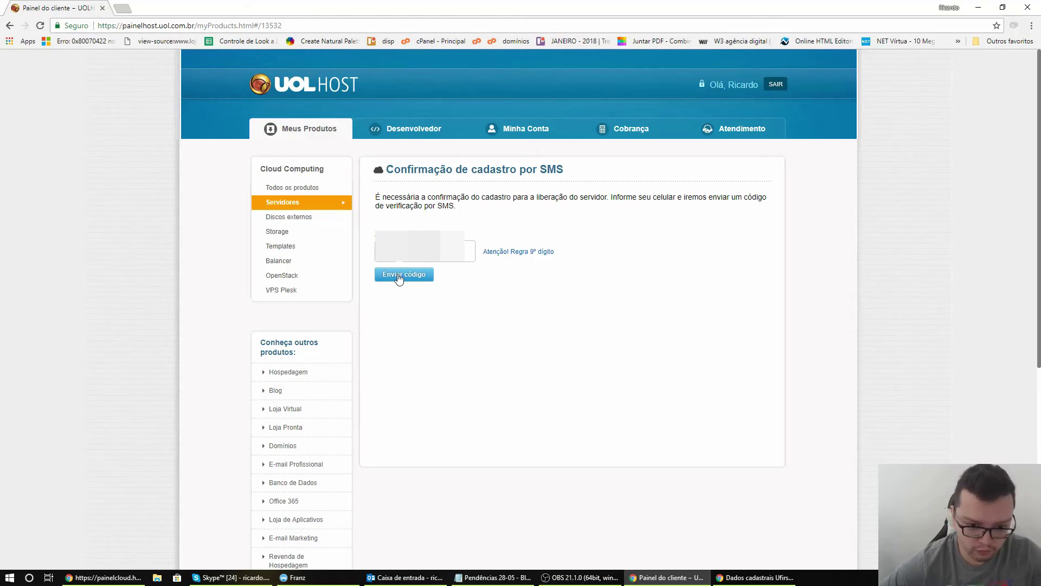
pyautogui.click(401, 274)
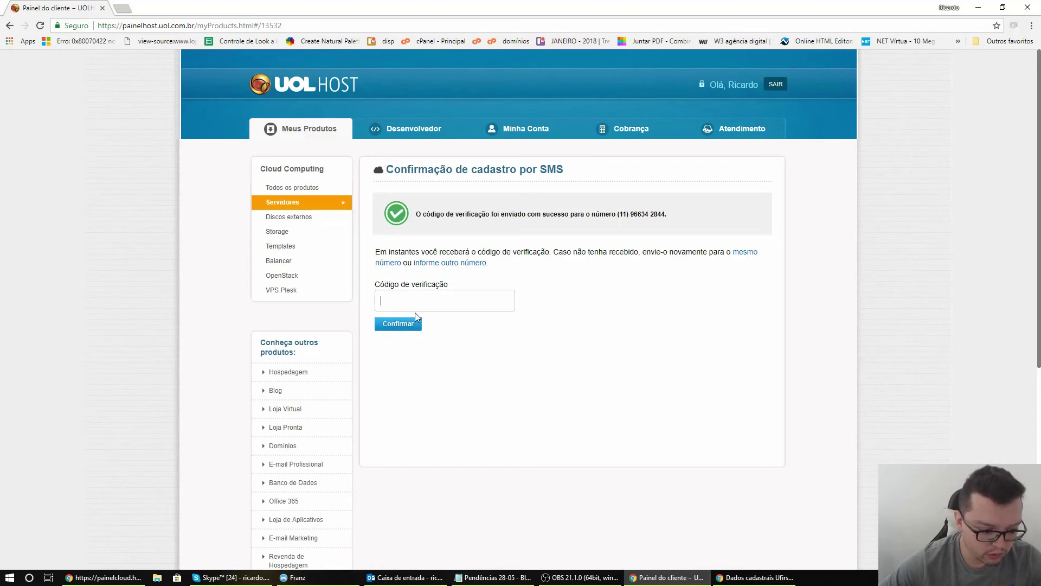
pyautogui.click(415, 320)
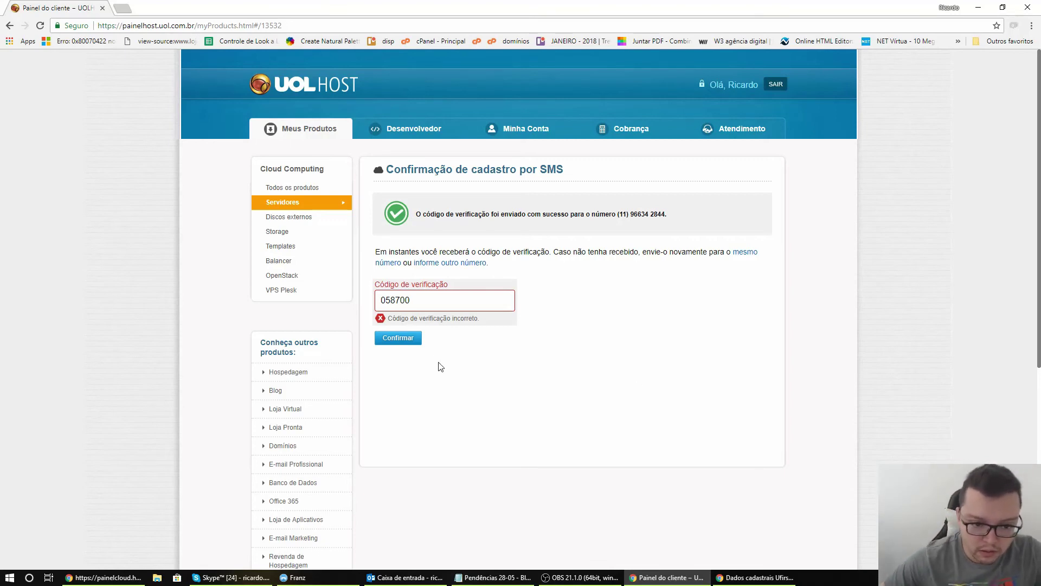
pyautogui.doubleClick(412, 301)
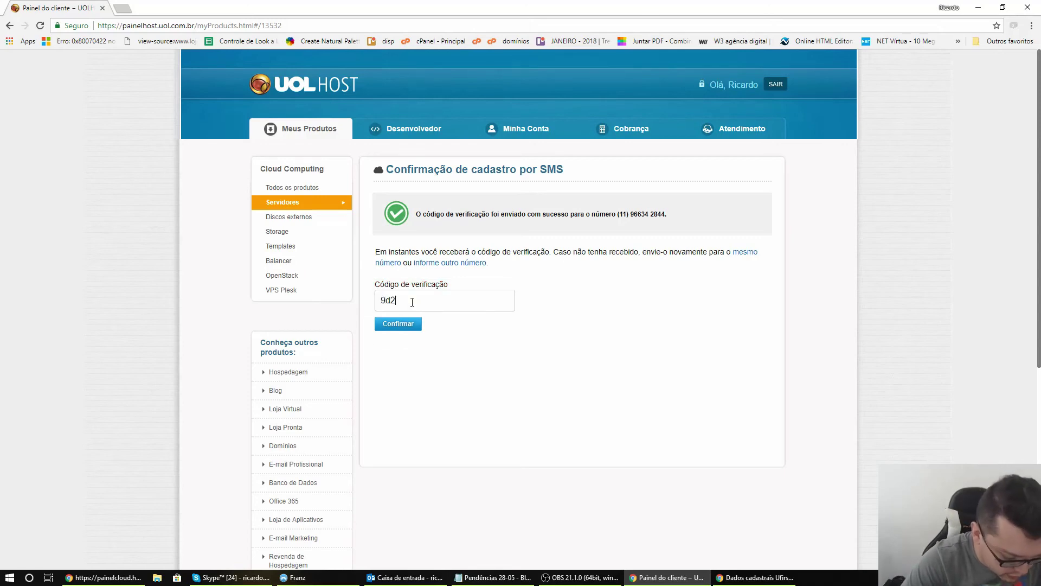
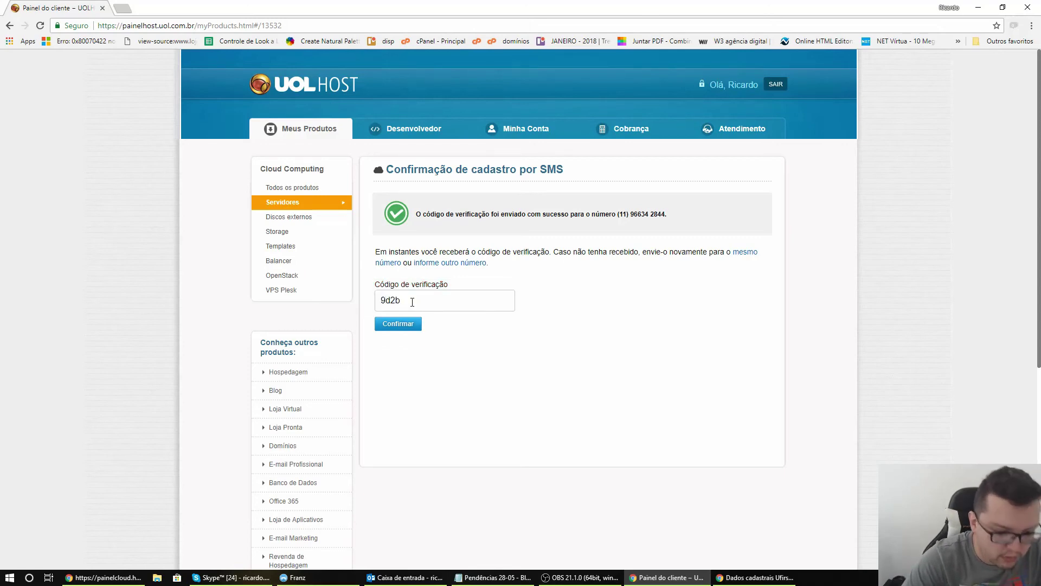
pyautogui.click(400, 325)
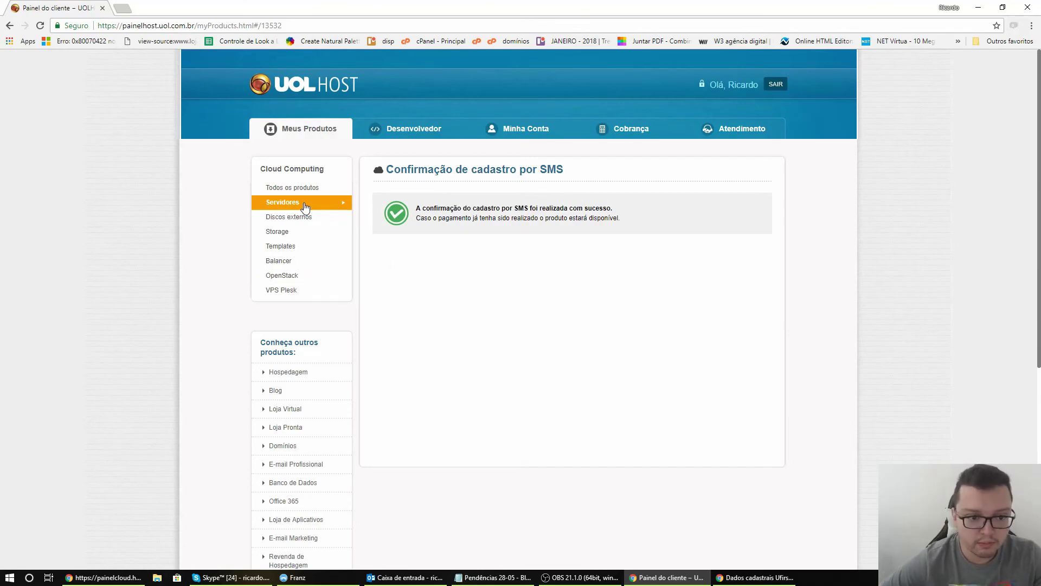
# Show Servidores, listing Server 1 (1 GB, Windows 2008 R2 64 bits) as Instalando
pyautogui.click(295, 204)
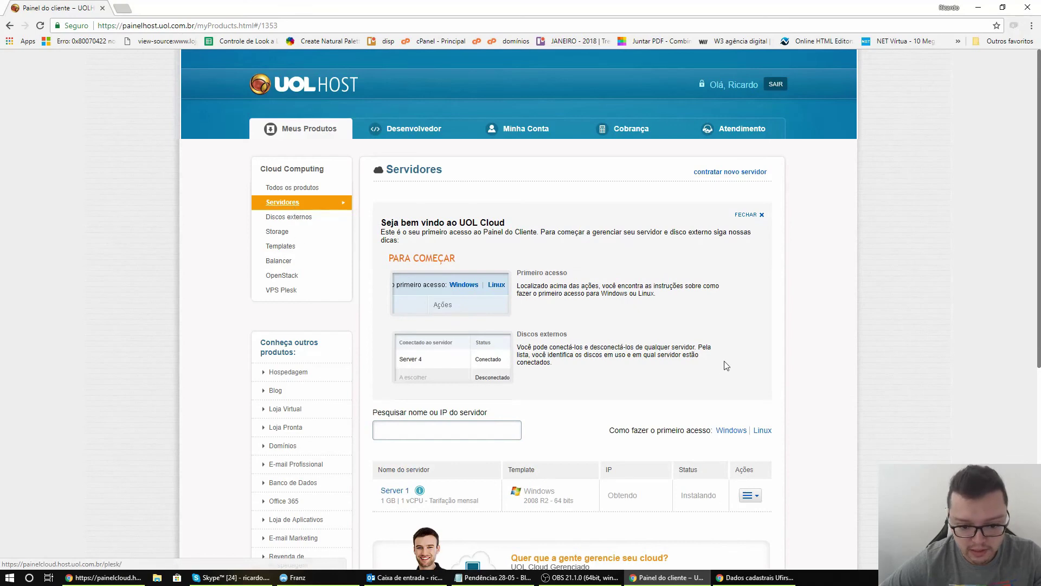
pyautogui.scroll(-2, 601, 356)
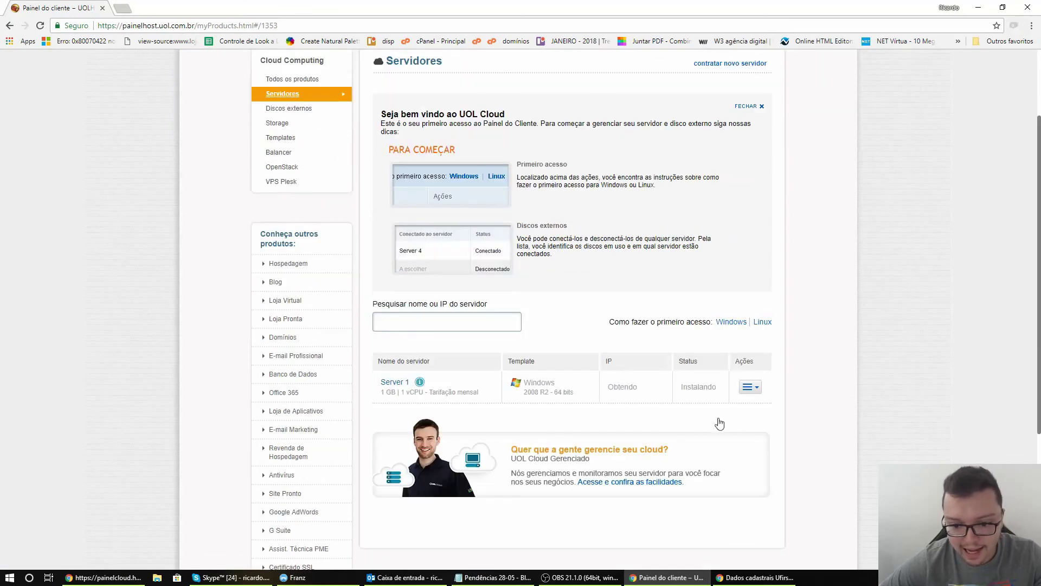